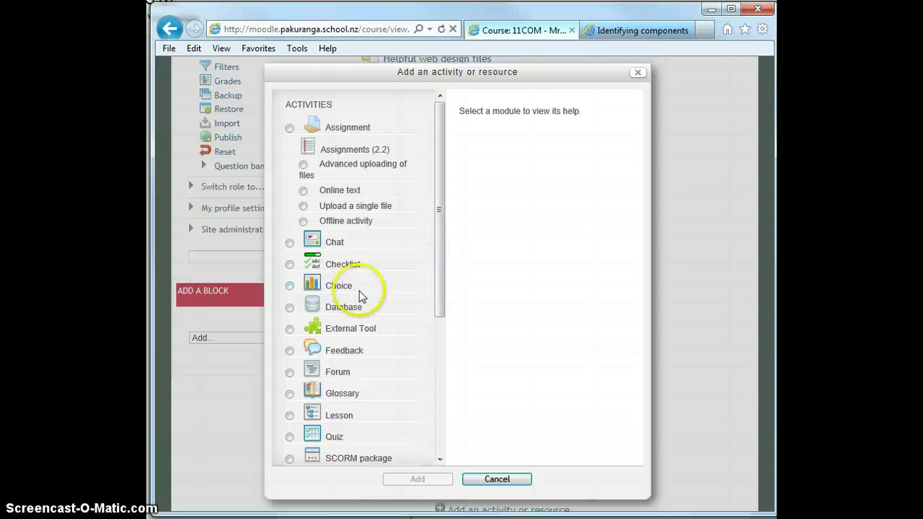
Add a Quiz activity to the Computer Science section and name it Basic concepts
left_click(289, 436)
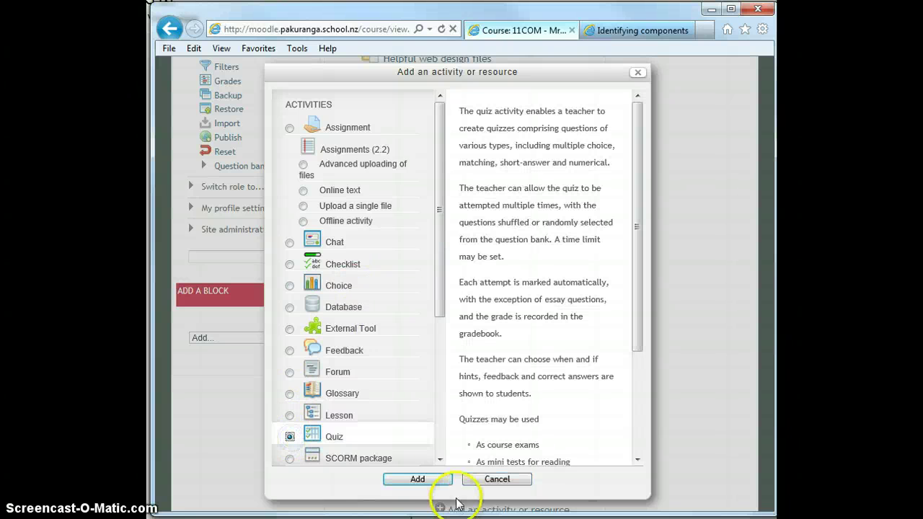
left_click(413, 478)
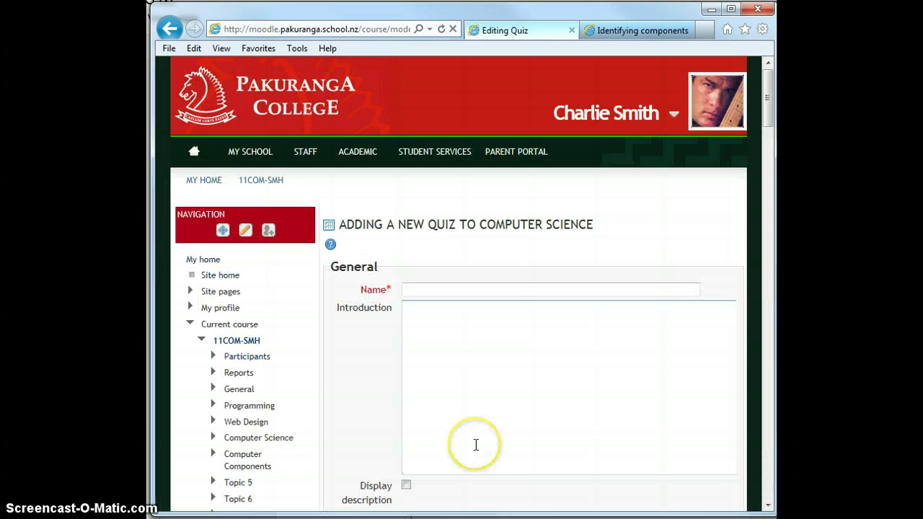
left_click(439, 289)
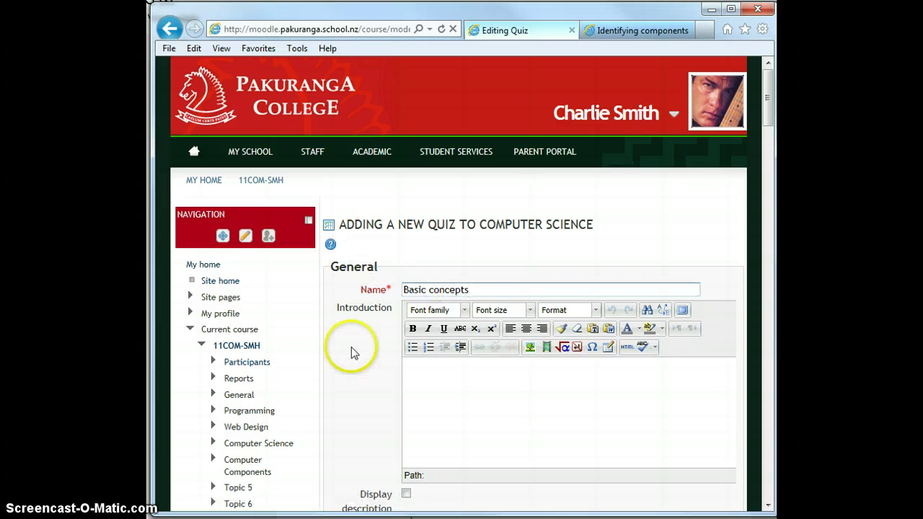
scroll(351, 351, "down", 5)
scroll(351, 350, "down", 4)
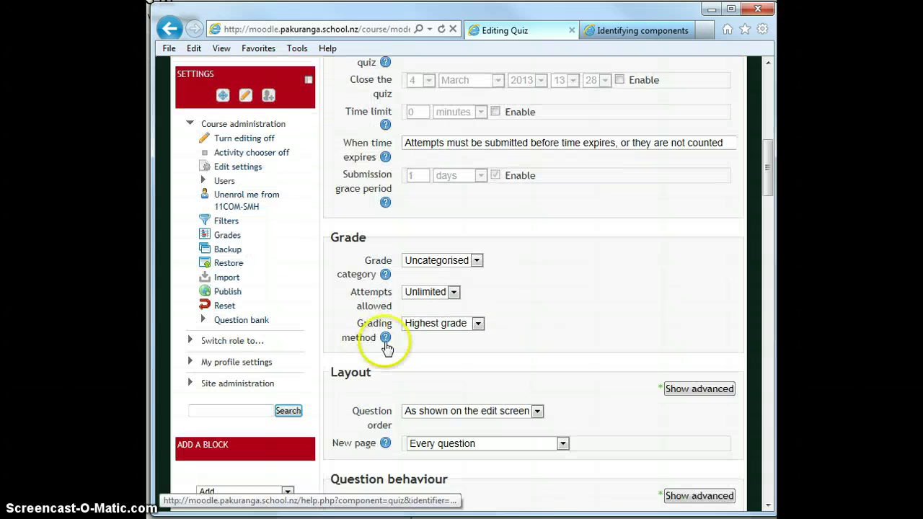
scroll(384, 346, "up", 9)
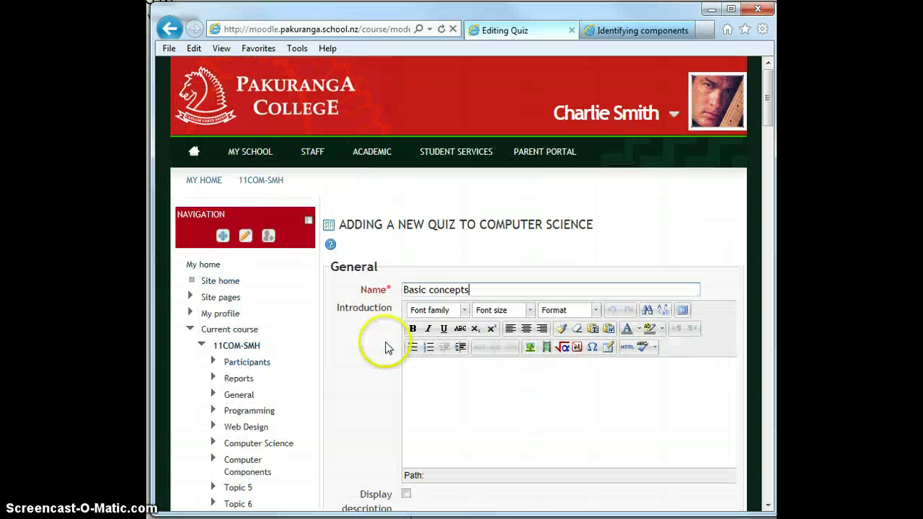
Review the new quiz's timing, grade, layout, behaviour, restriction and feedback settings, and save it, returning to the course page
left_click(443, 374)
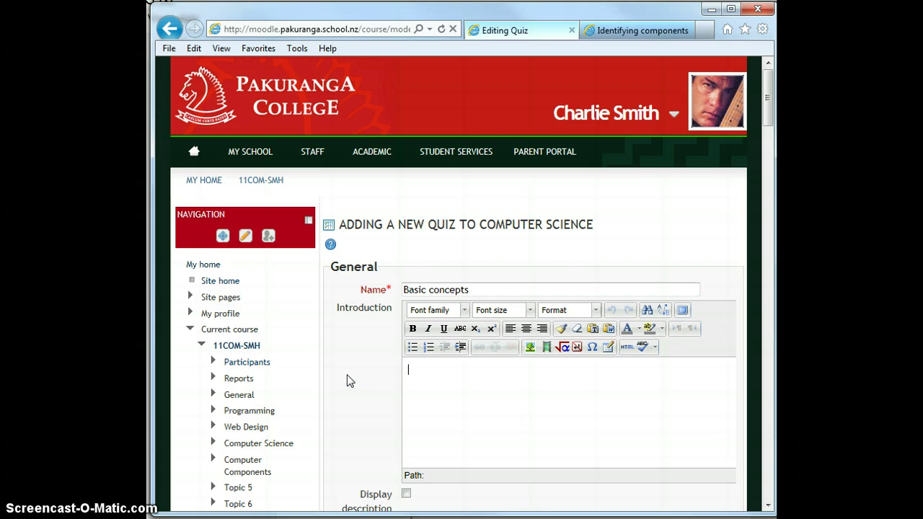
scroll(349, 381, "down", 1)
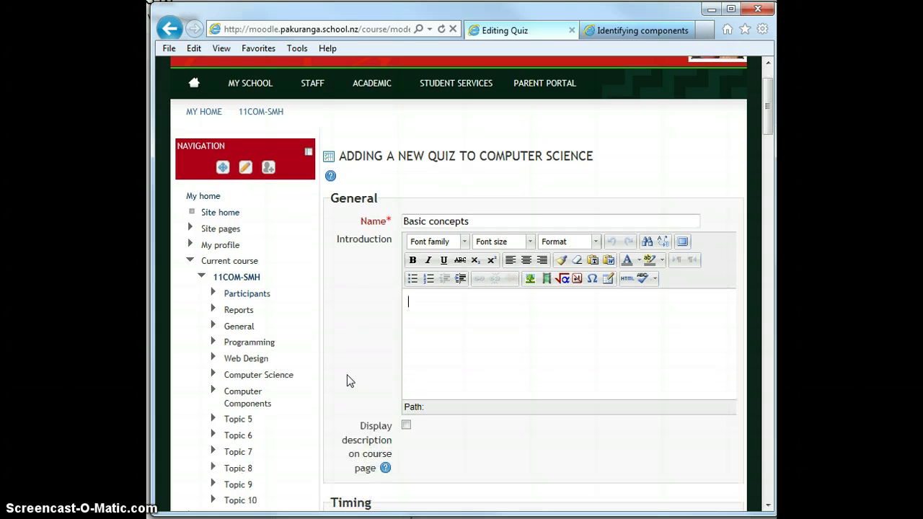
scroll(349, 381, "down", 2)
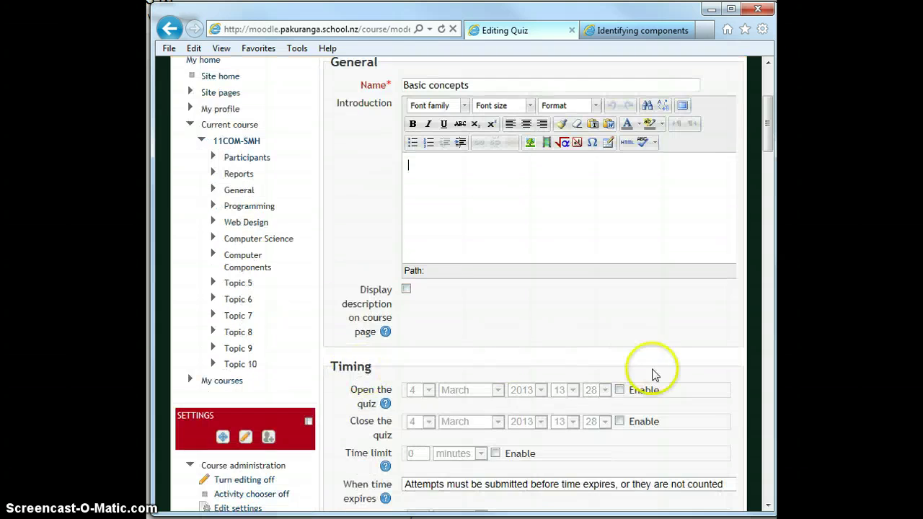
scroll(682, 383, "down", 1)
scroll(614, 481, "down", 2)
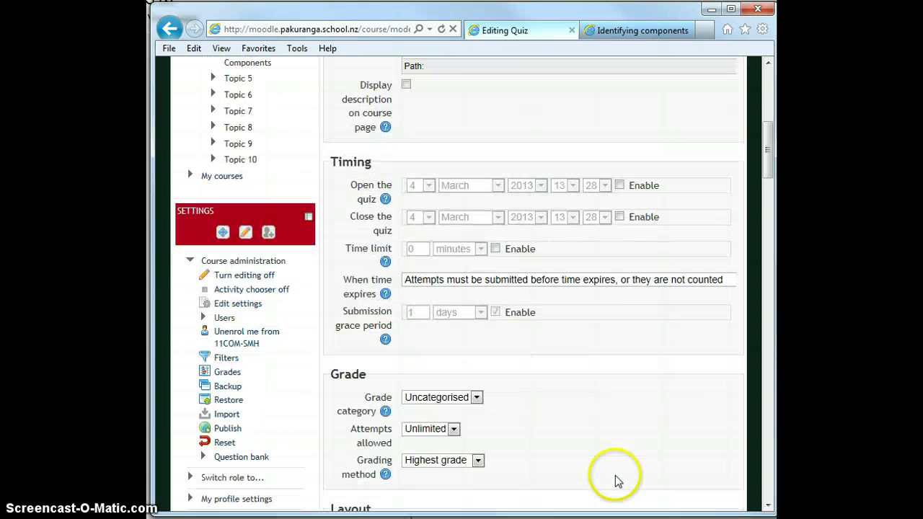
scroll(557, 412, "down", 2)
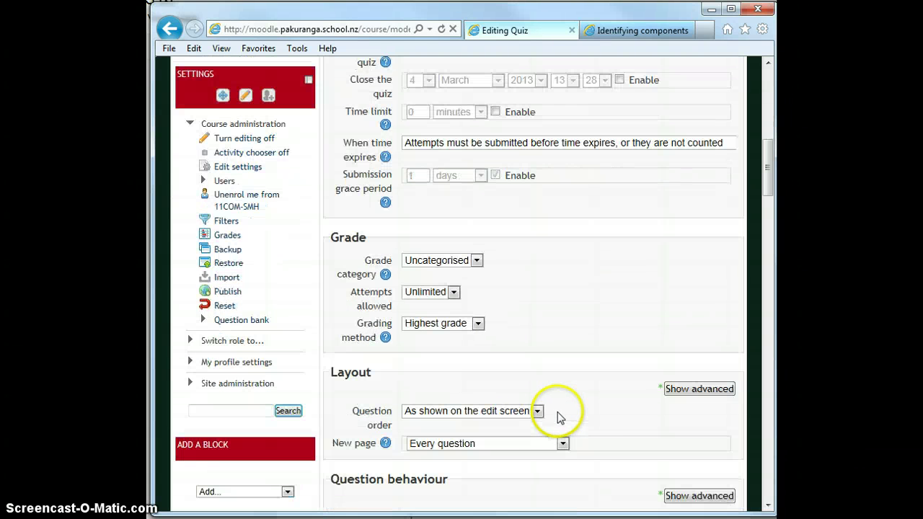
scroll(605, 413, "down", 2)
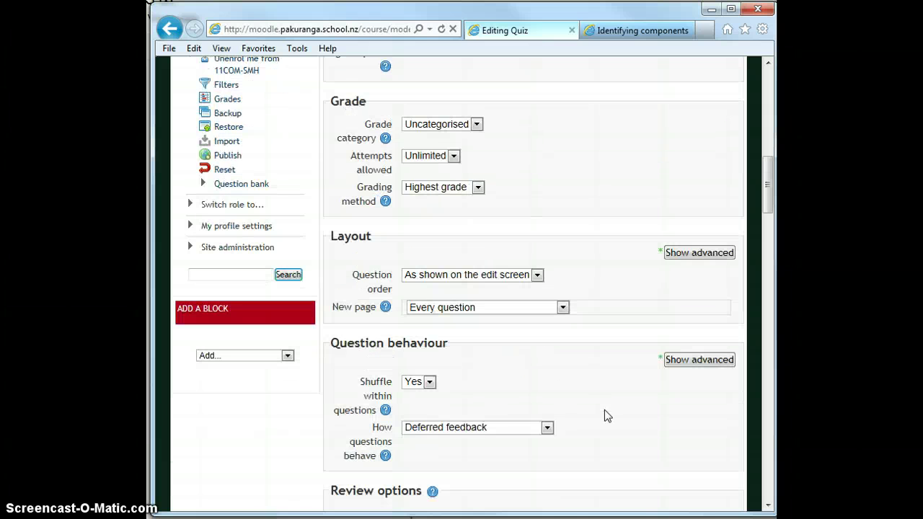
scroll(605, 413, "down", 3)
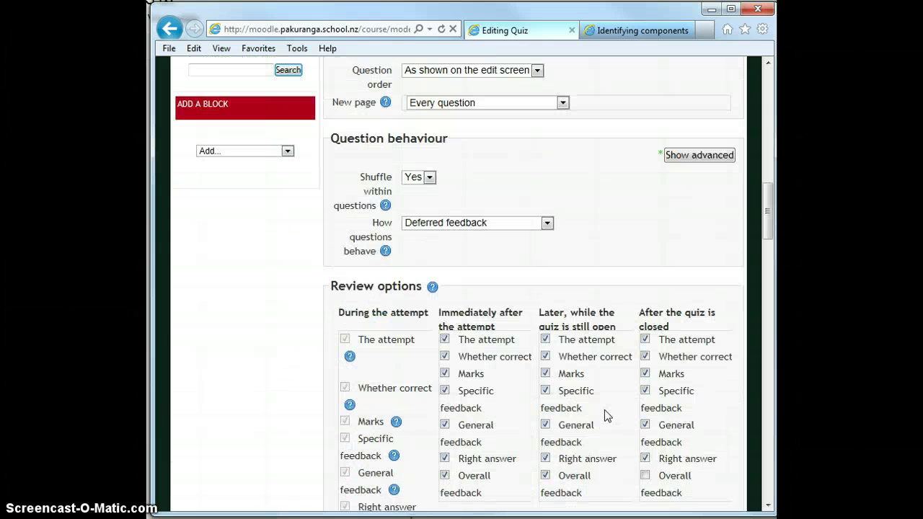
scroll(604, 407, "down", 5)
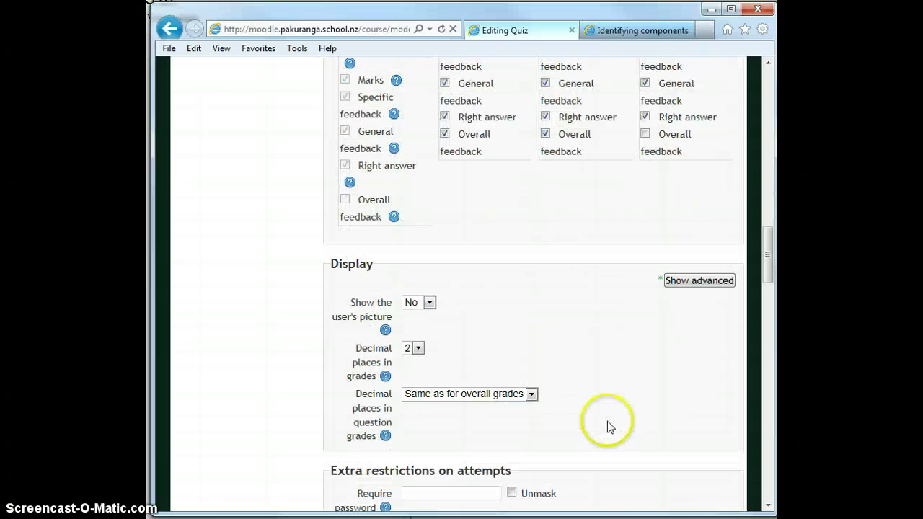
scroll(607, 421, "down", 3)
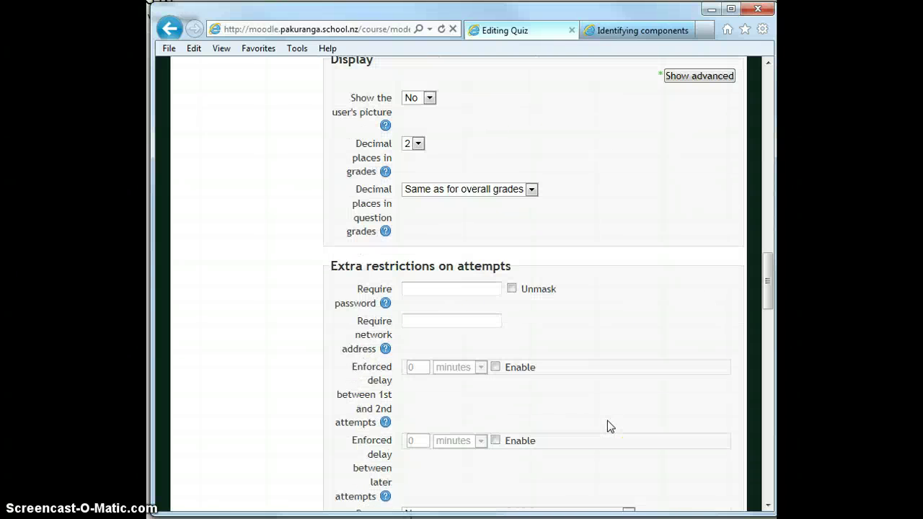
scroll(607, 421, "down", 4)
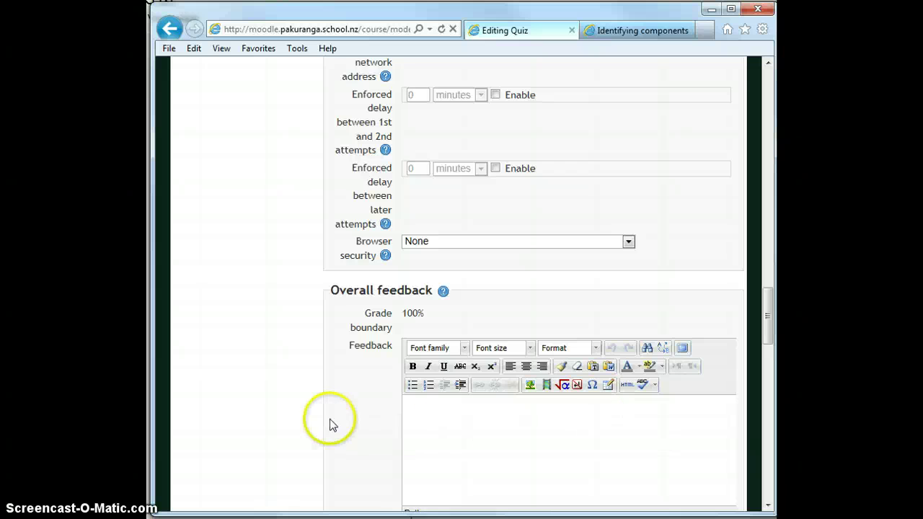
scroll(328, 421, "down", 3)
scroll(323, 425, "down", 8)
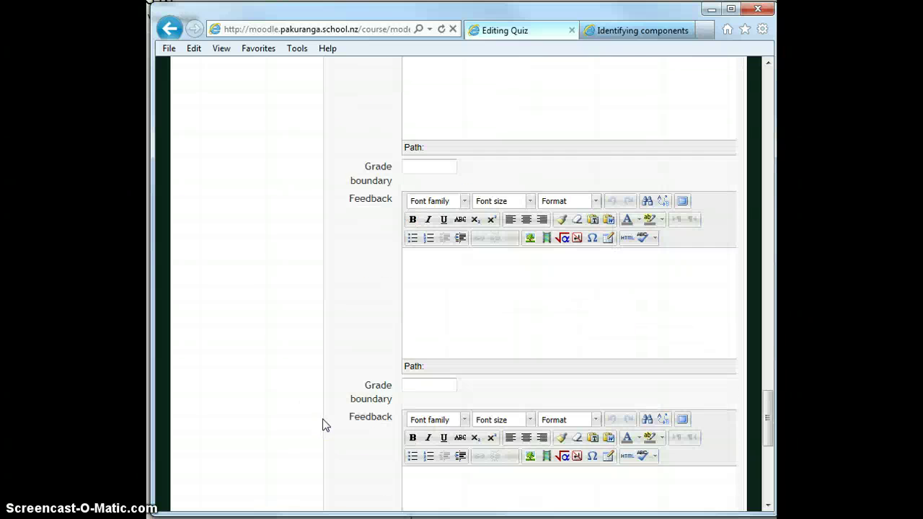
scroll(324, 426, "down", 2)
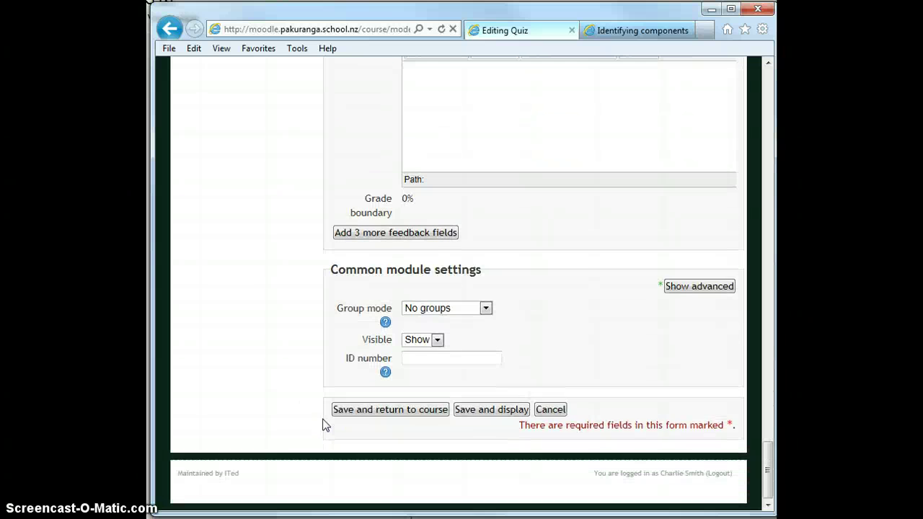
left_click(404, 410)
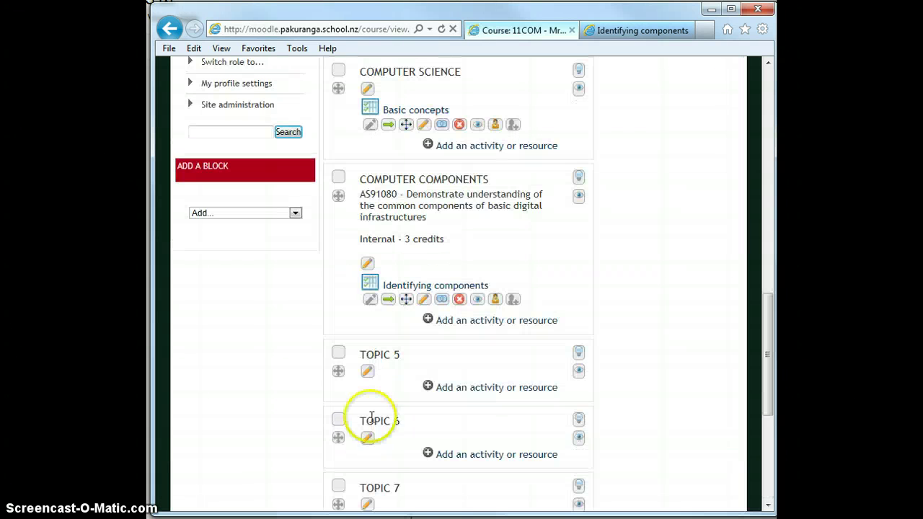
Open the Identifying components quiz from the Computer Components section for editing its questions
left_click(407, 286)
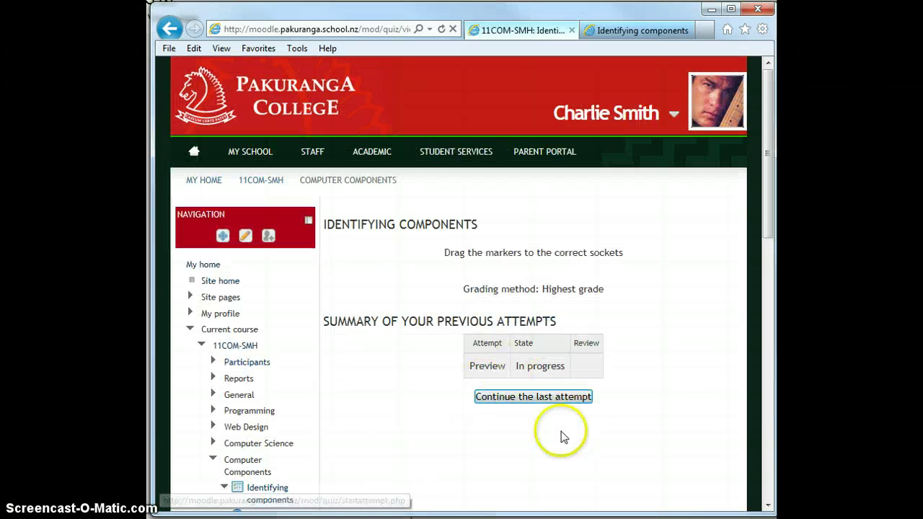
scroll(425, 443, "down", 3)
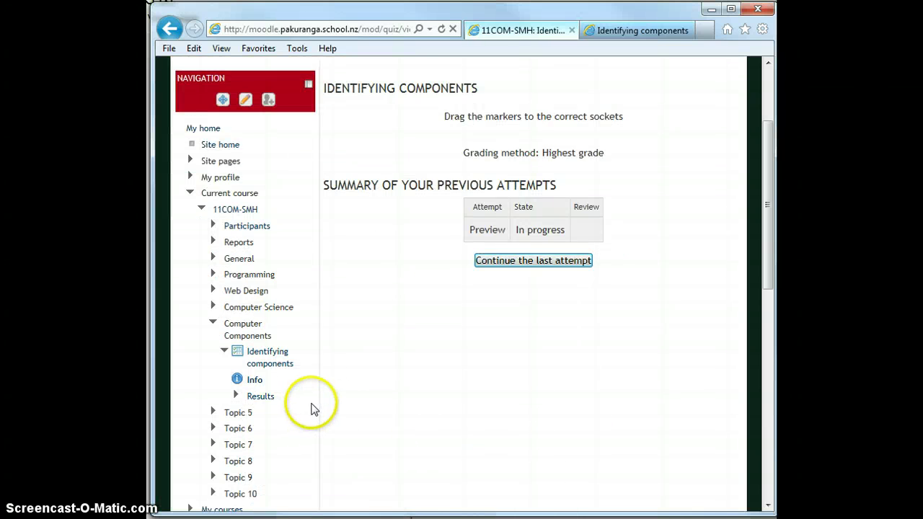
scroll(310, 418, "down", 6)
left_click(238, 380)
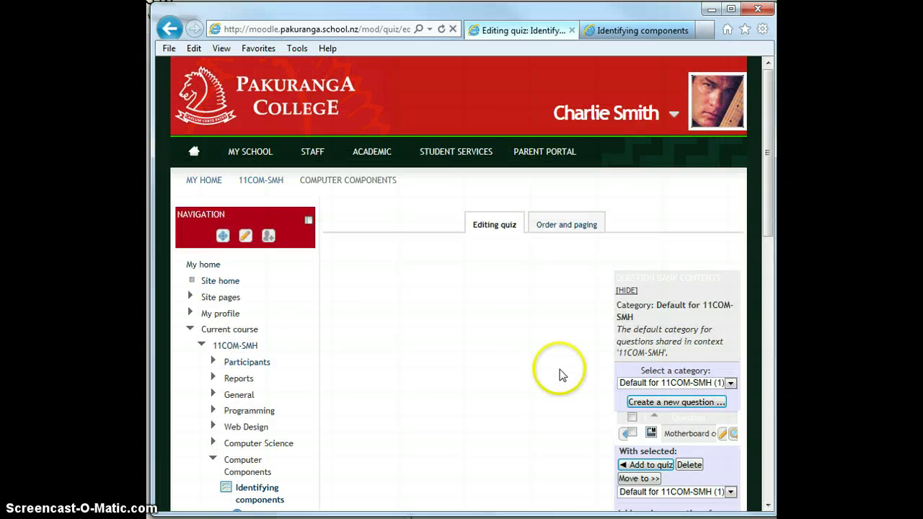
Remove the Motherboard drag and drop markers question from page 1 of the quiz
scroll(560, 373, "down", 8)
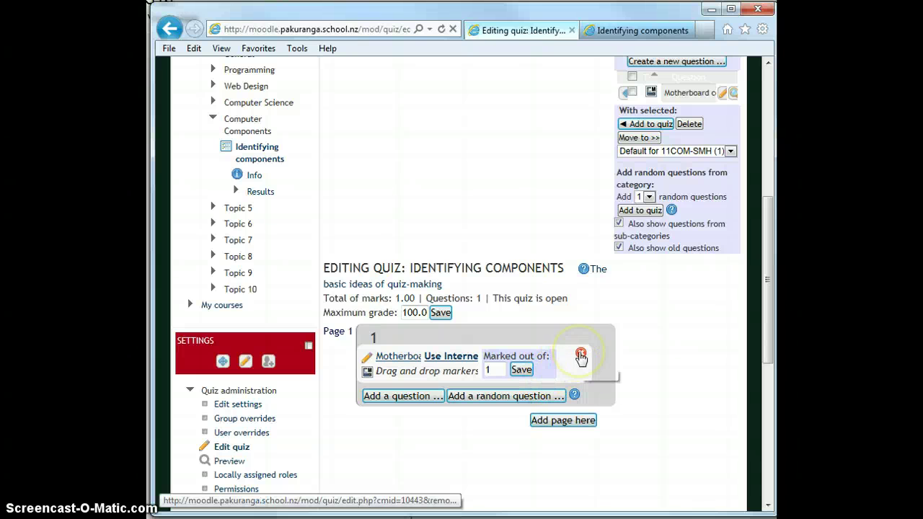
left_click(581, 354)
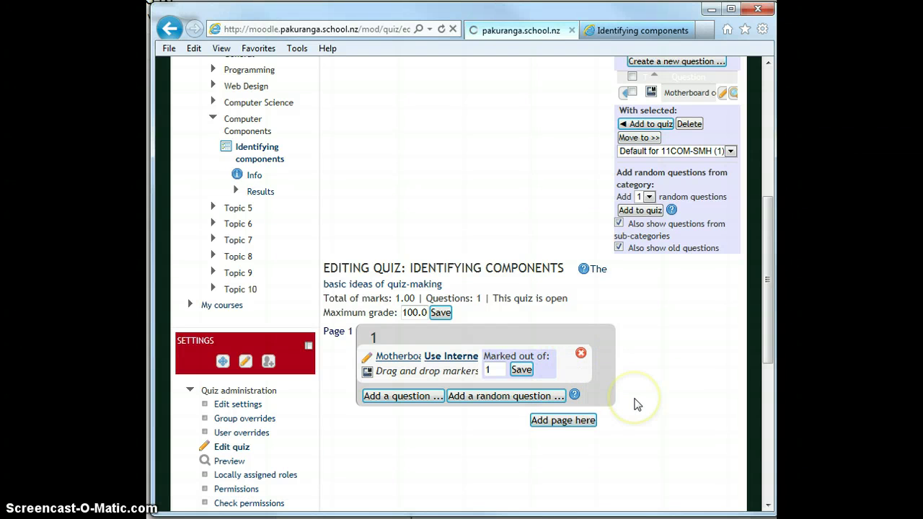
scroll(617, 397, "up", 1)
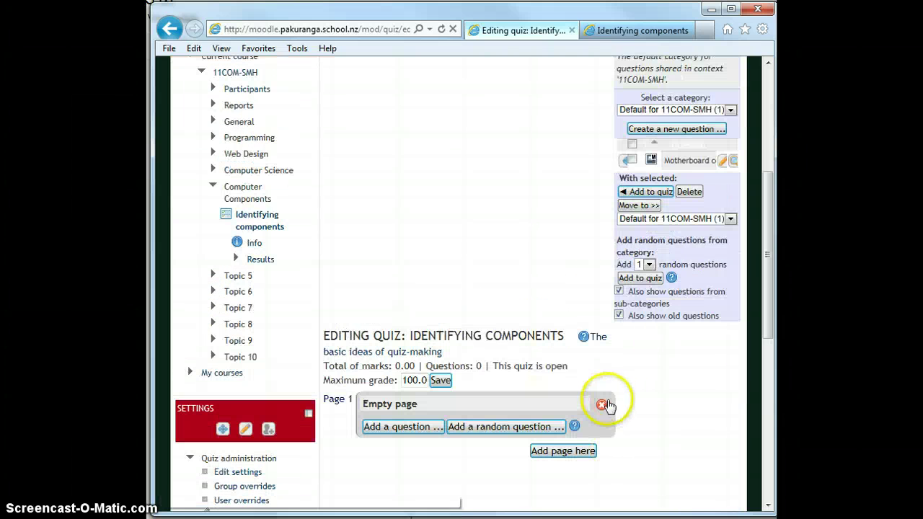
Add a multiple choice question to the quiz's empty page and set its question name to "Binary - simple"
left_click(416, 429)
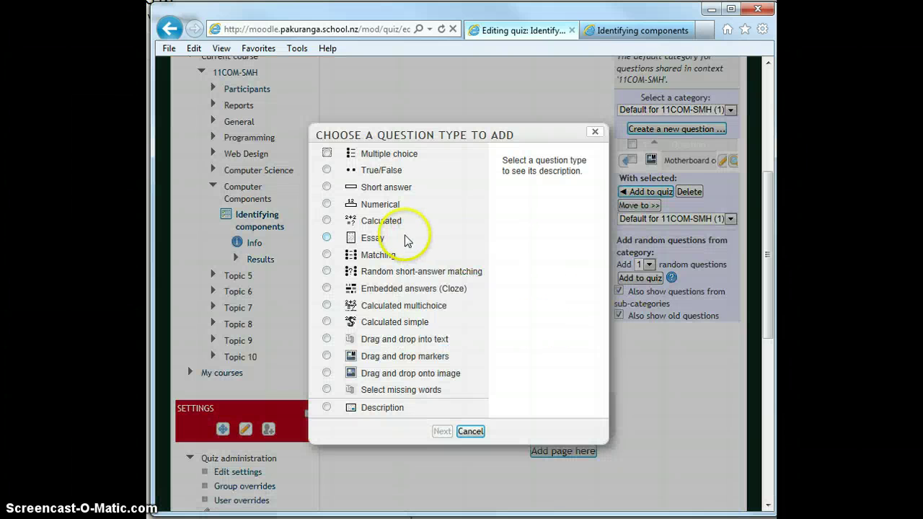
left_click(327, 154)
left_click(442, 431)
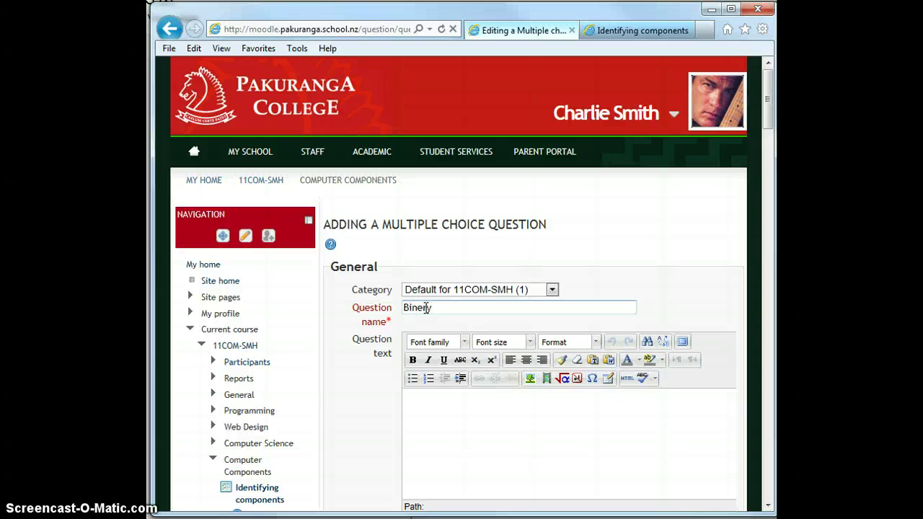
left_click(425, 307)
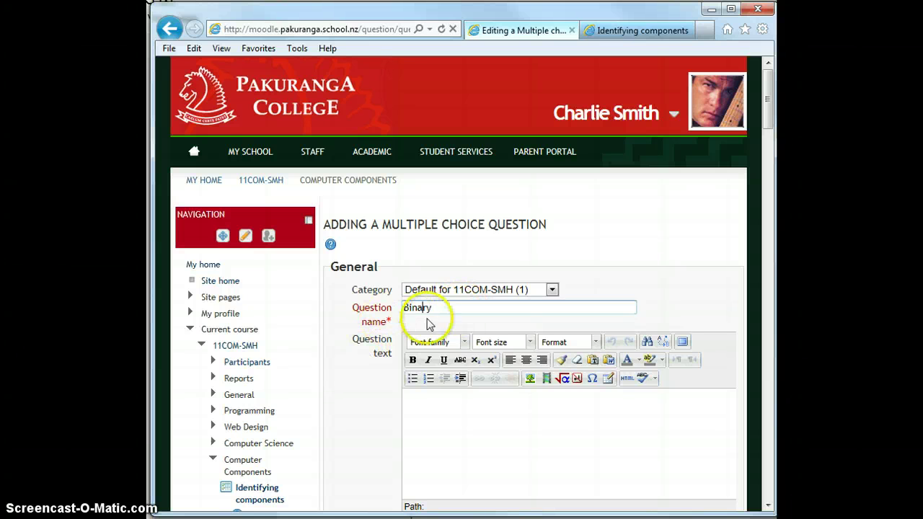
left_click(444, 307)
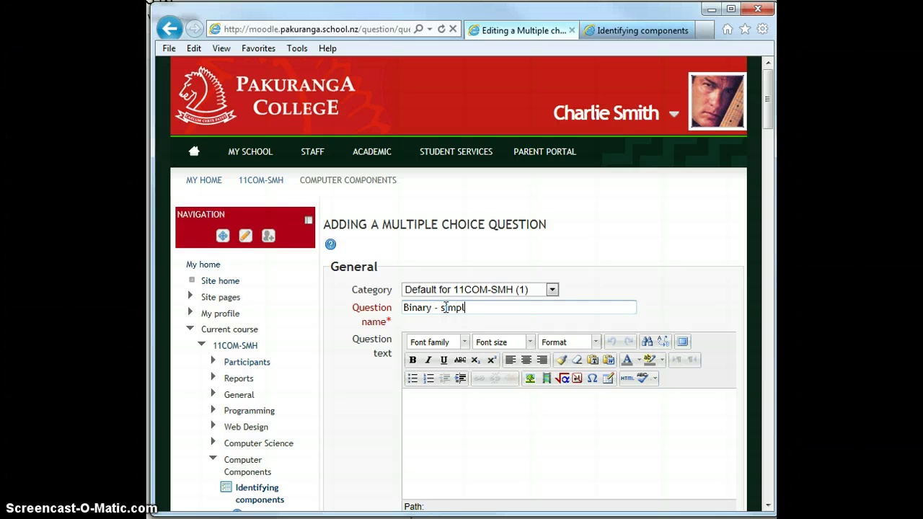
scroll(317, 292, "down", 1)
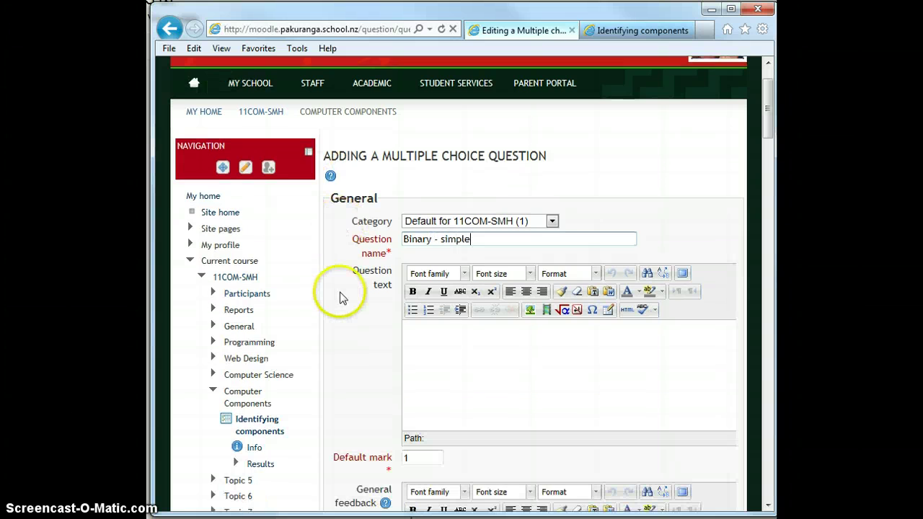
Set the question text to "In decimal, the binary number 1101 is :", using the prepared text from Notepad
left_click(439, 336)
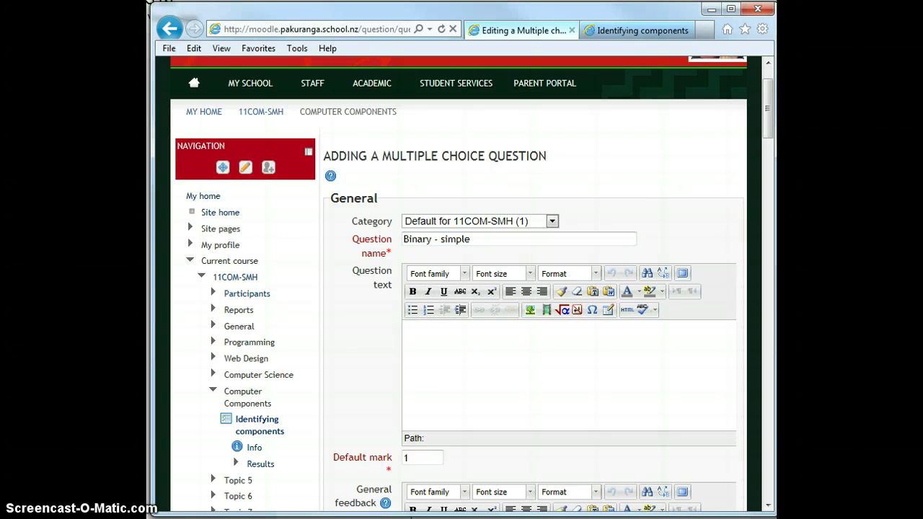
left_click(653, 505)
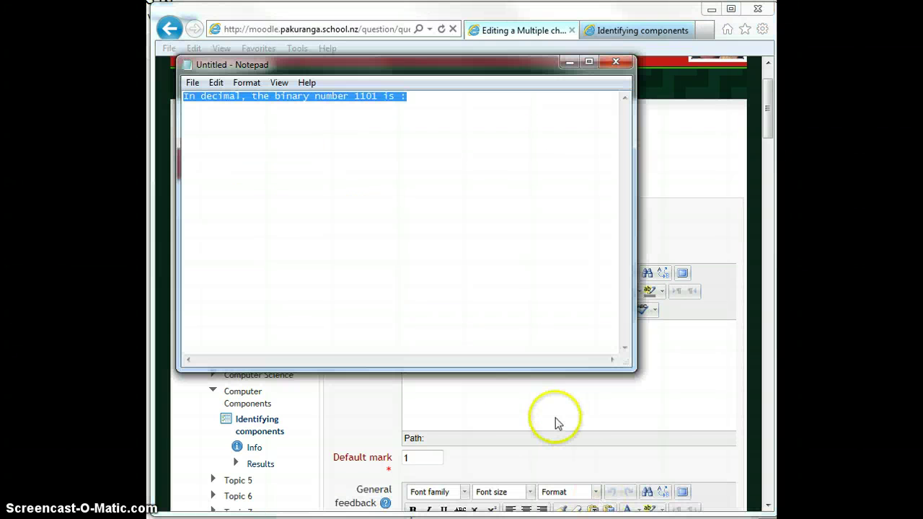
left_click(700, 391)
left_click(509, 363)
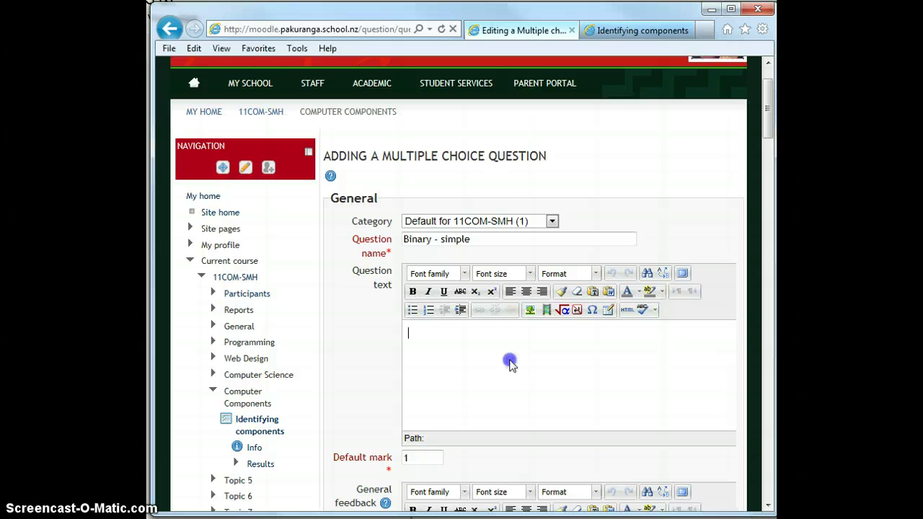
type("In decimal, the binary number 1101 is :")
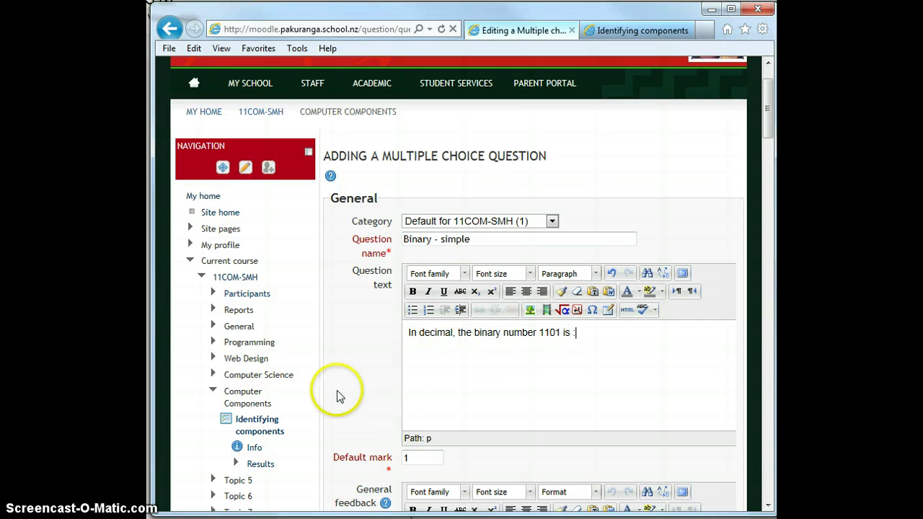
Set the Choice 1 answer to 13 and give it a grade of 100%
scroll(337, 393, "down", 4)
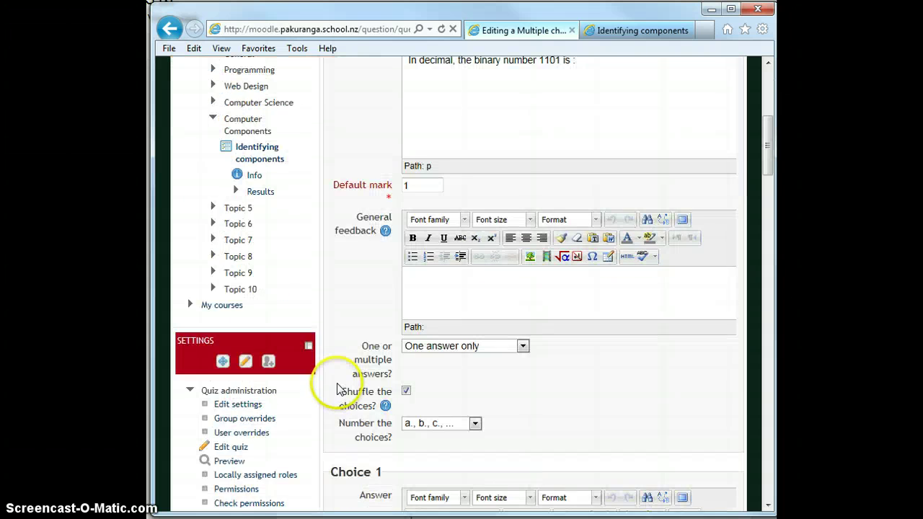
scroll(337, 390, "down", 3)
scroll(337, 390, "up", 1)
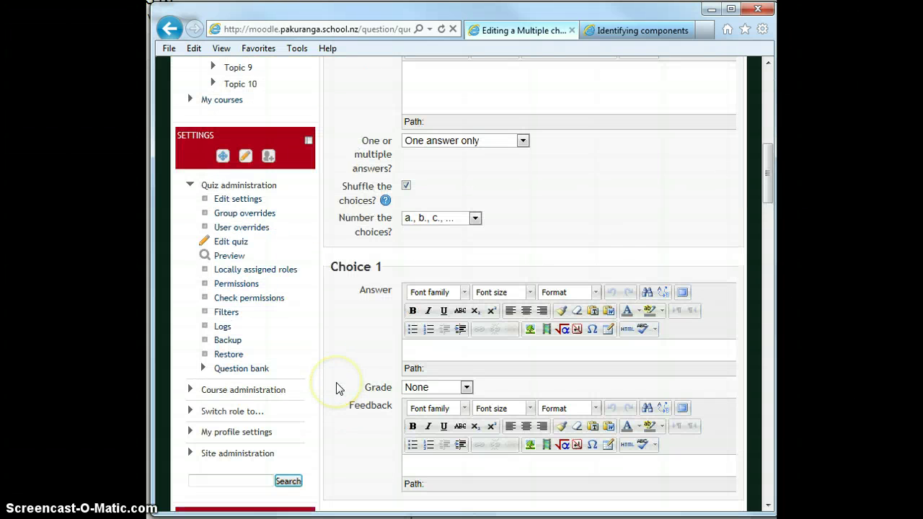
scroll(337, 389, "down", 4)
scroll(336, 385, "up", 4)
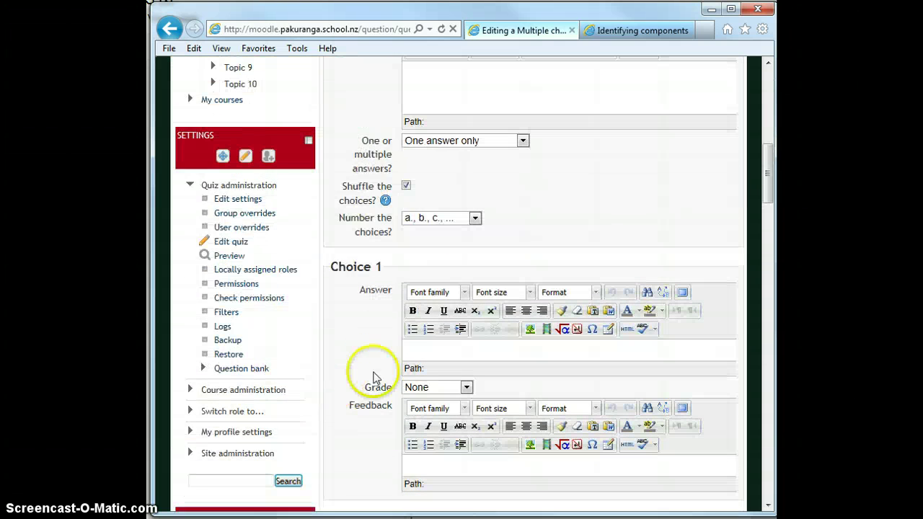
left_click(424, 348)
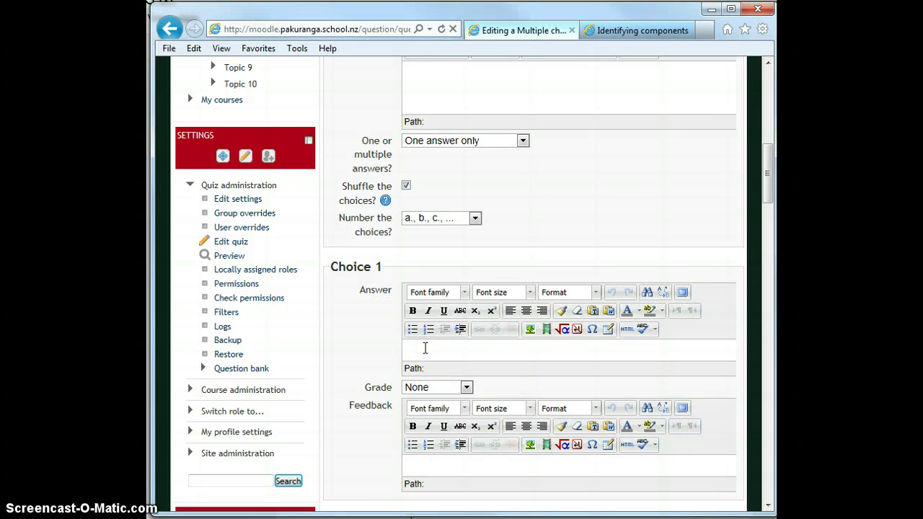
left_click(467, 347)
type("15")
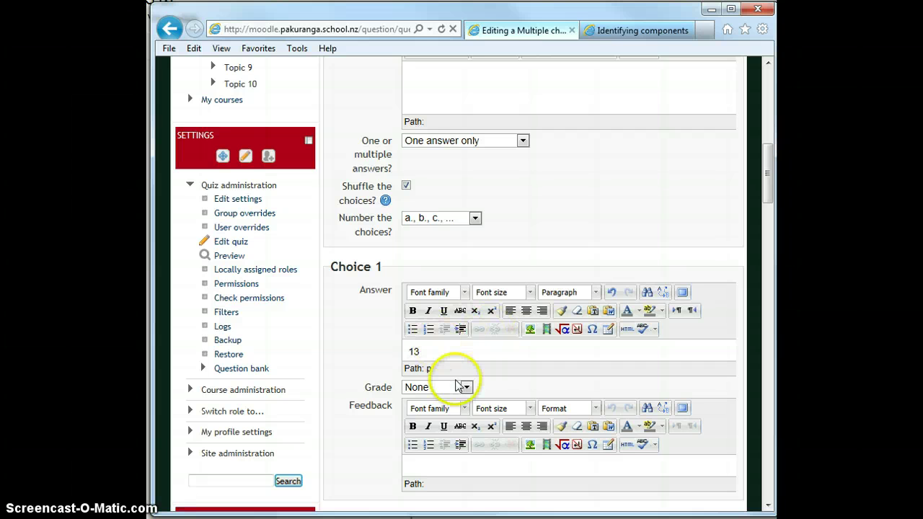
left_click(466, 387)
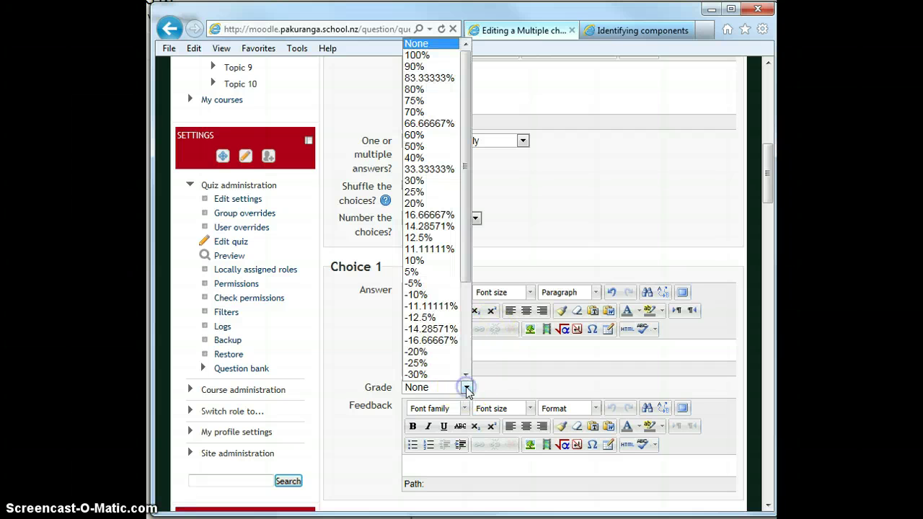
left_click(430, 55)
left_click(341, 235)
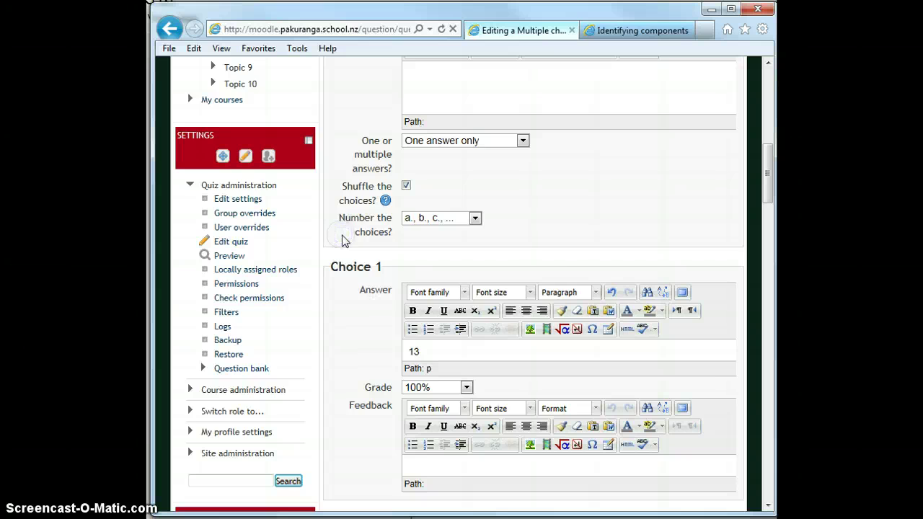
Enter 12, 8 and 5 as the answers for Choices 2, 3 and 4, leaving their grades at None
scroll(342, 240, "down", 3)
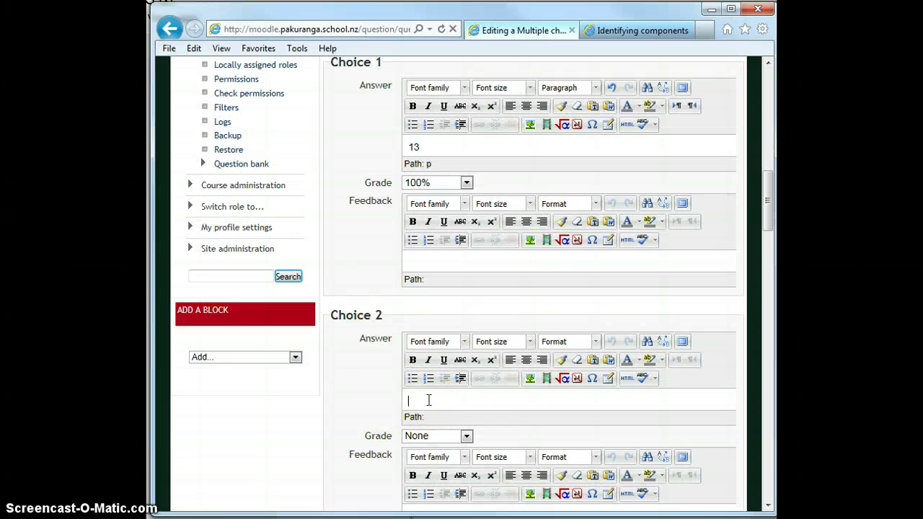
left_click(428, 400)
type("12")
scroll(341, 406, "down", 3)
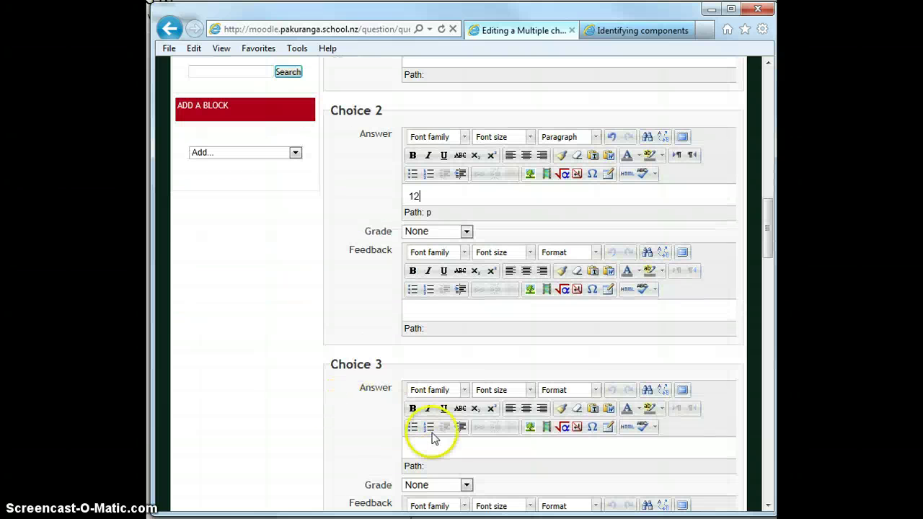
left_click(426, 448)
scroll(425, 448, "down", 4)
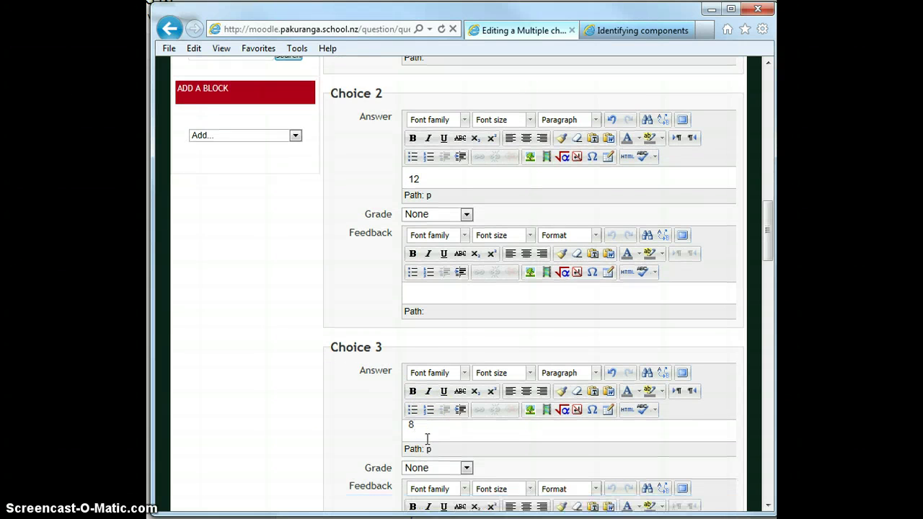
left_click(426, 427)
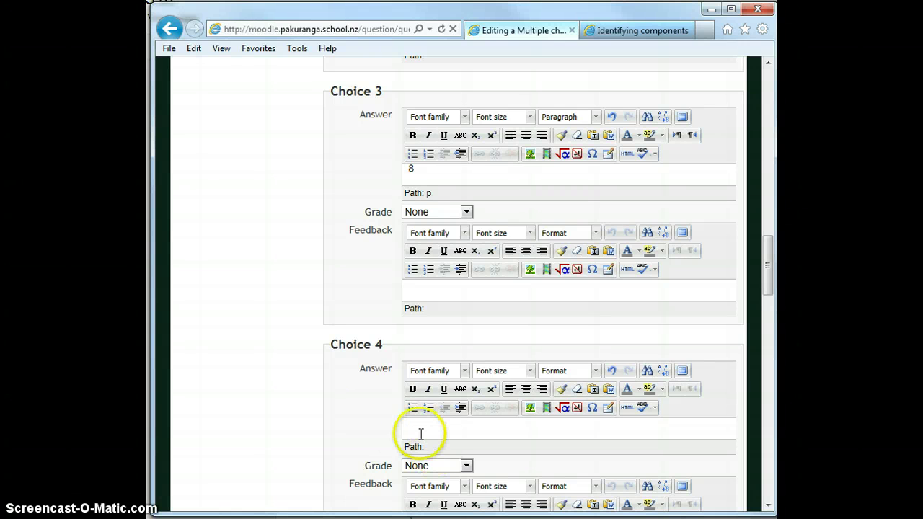
left_click(419, 428)
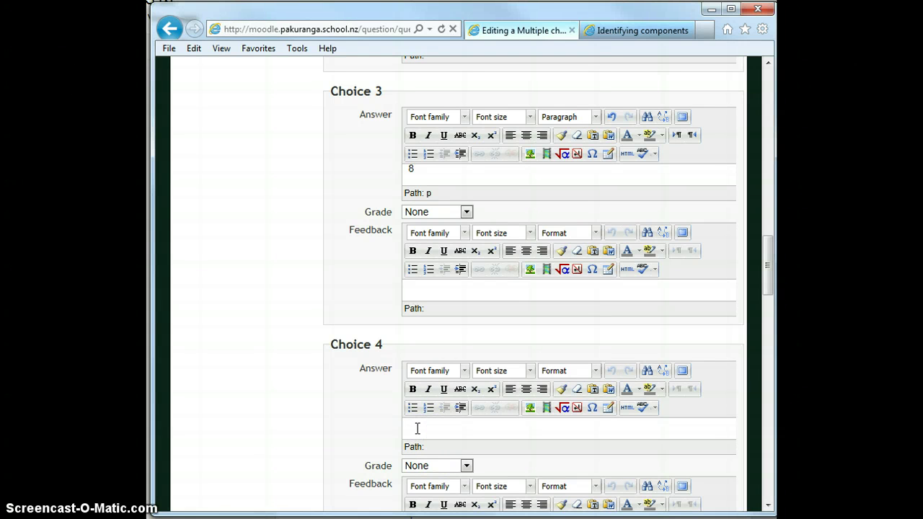
type("5")
Save the multiple choice question, leaving Choice 5, the combined feedback, hints and tags empty
scroll(331, 428, "down", 3)
scroll(374, 413, "down", 2)
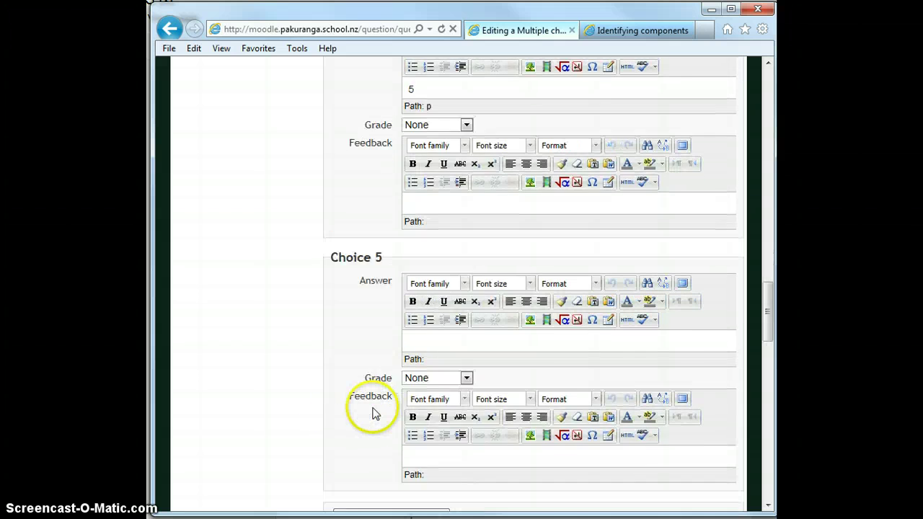
scroll(369, 404, "down", 2)
scroll(363, 391, "down", 4)
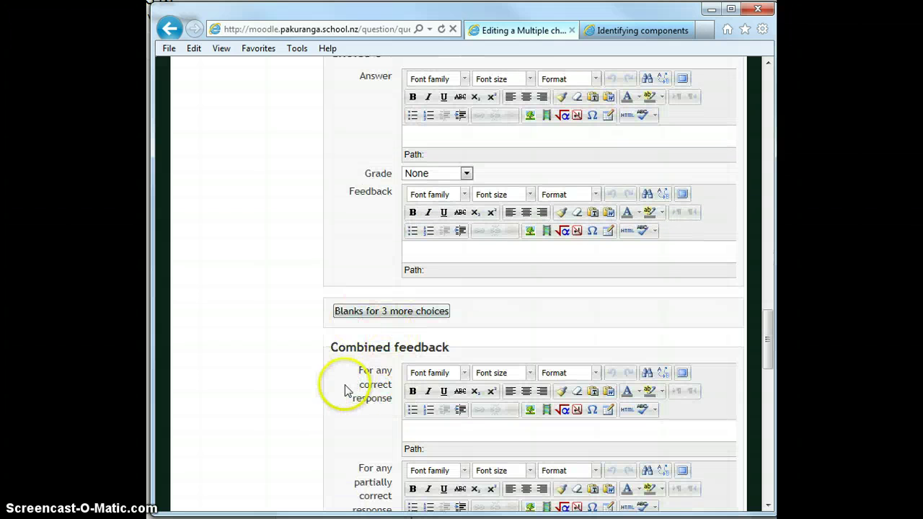
scroll(345, 389, "down", 4)
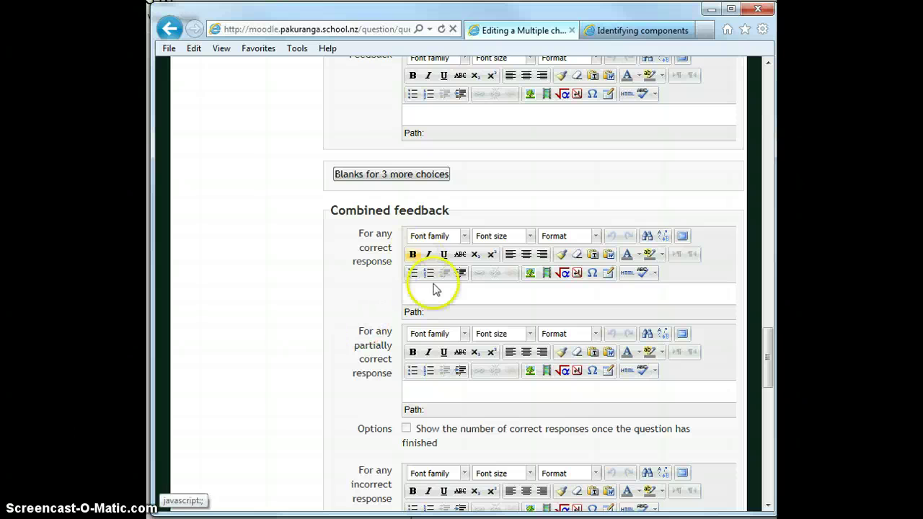
scroll(440, 382, "down", 4)
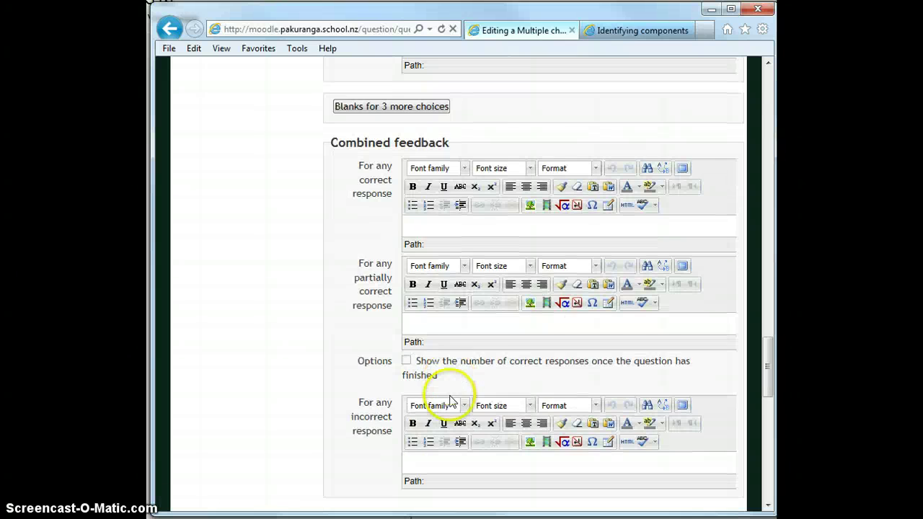
scroll(335, 400, "down", 4)
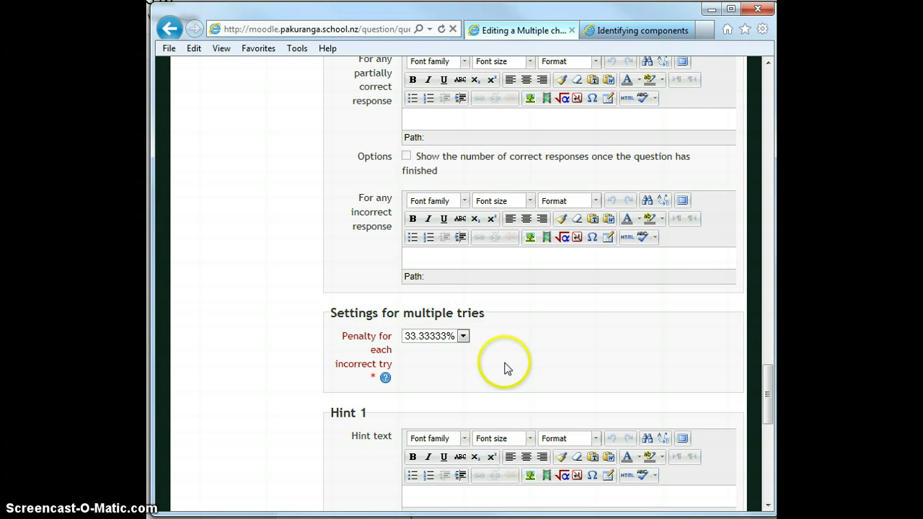
scroll(504, 366, "down", 3)
scroll(257, 372, "down", 5)
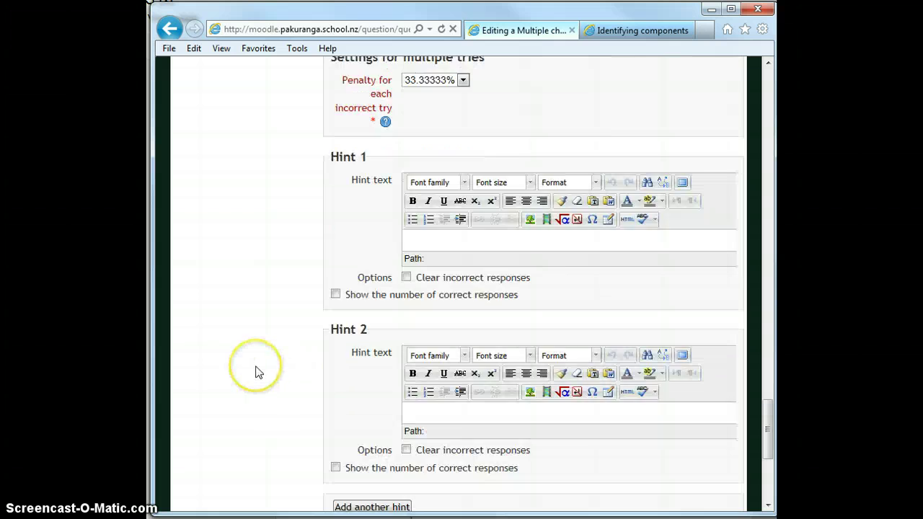
scroll(257, 373, "down", 5)
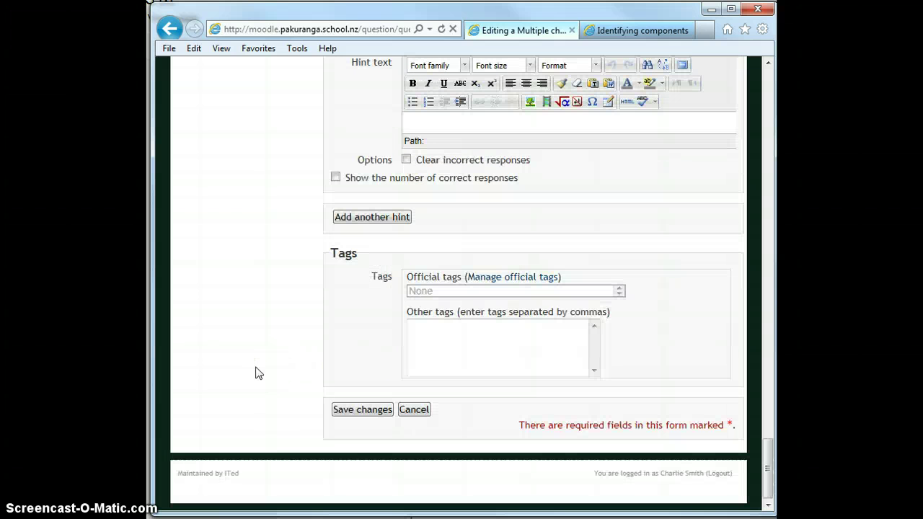
left_click(353, 410)
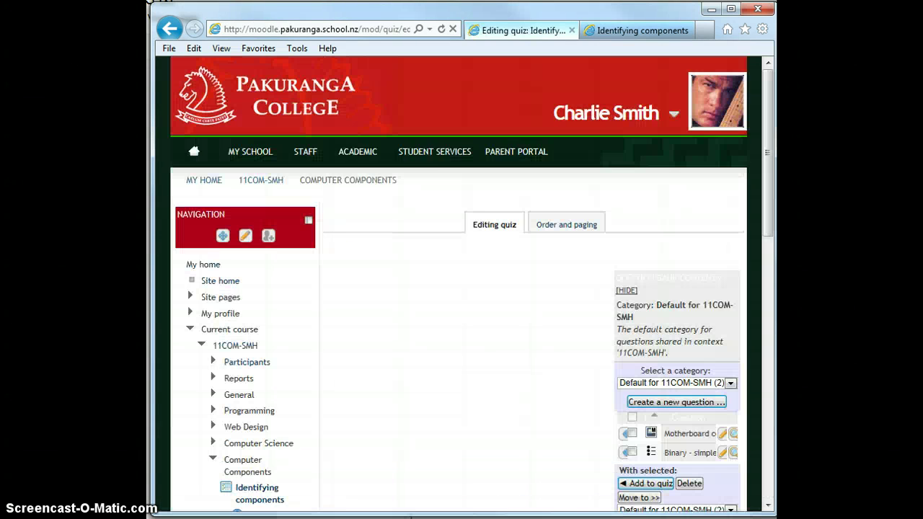
Preview the quiz and answer the binary number question with 13
scroll(472, 465, "down", 5)
scroll(472, 467, "down", 3)
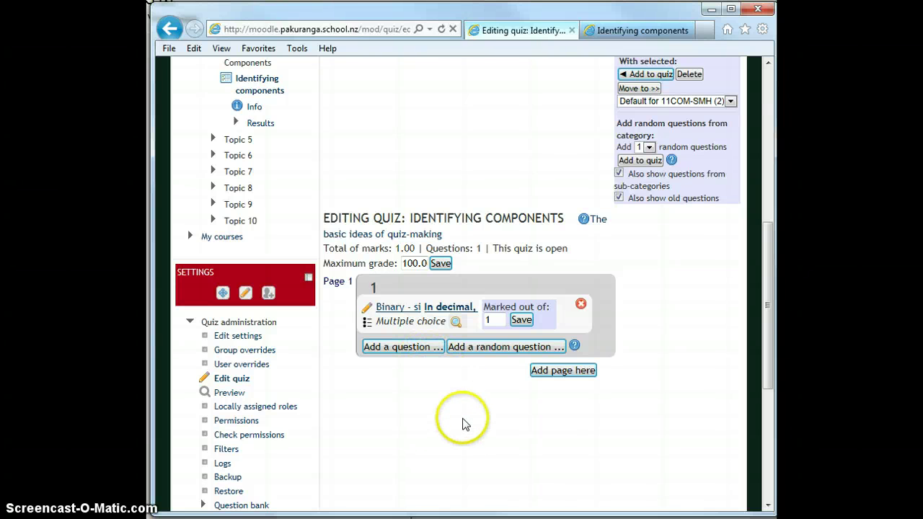
left_click(224, 394)
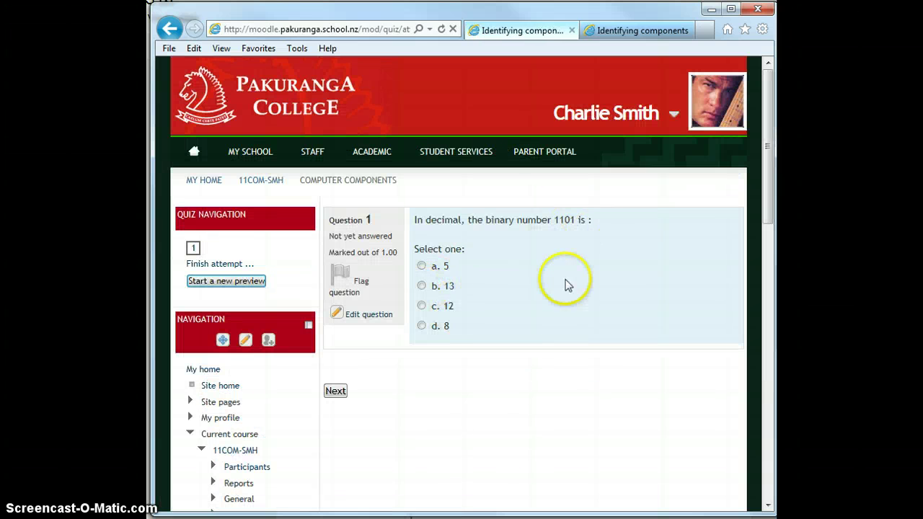
left_click(421, 285)
left_click(335, 391)
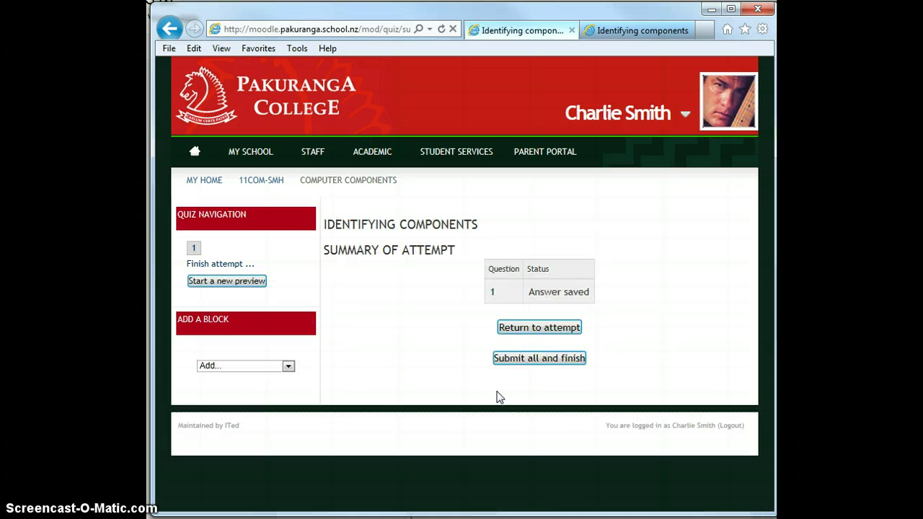
Submit the whole preview attempt and review its result
left_click(532, 359)
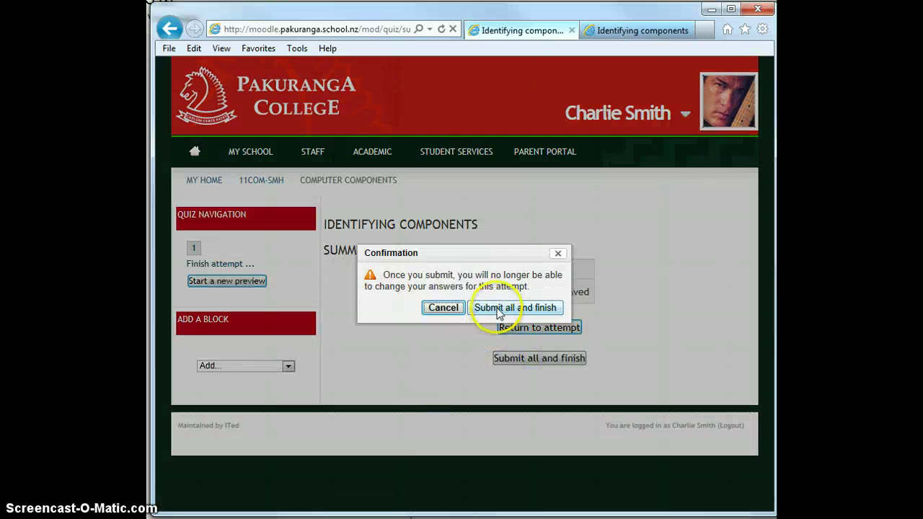
left_click(499, 311)
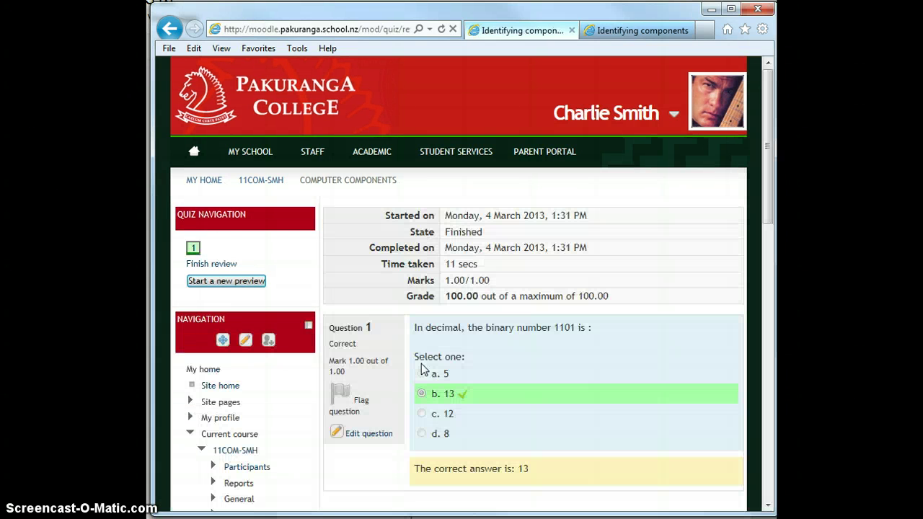
scroll(525, 375, "down", 2)
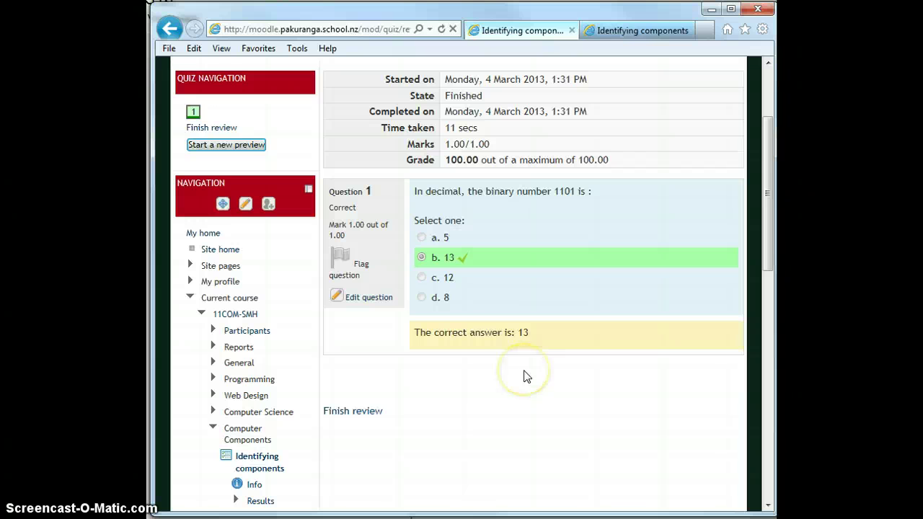
scroll(309, 319, "up", 2)
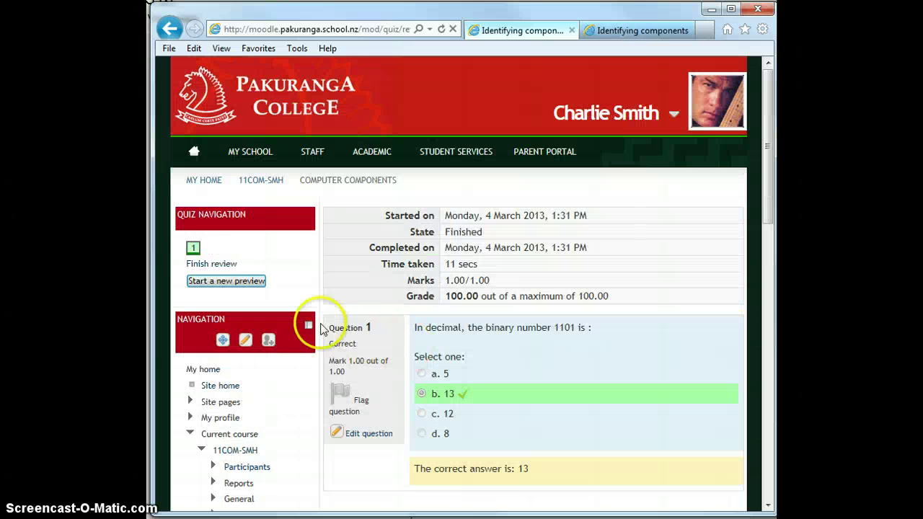
Return to editing the quiz and start adding another question to page 1
scroll(361, 382, "down", 5)
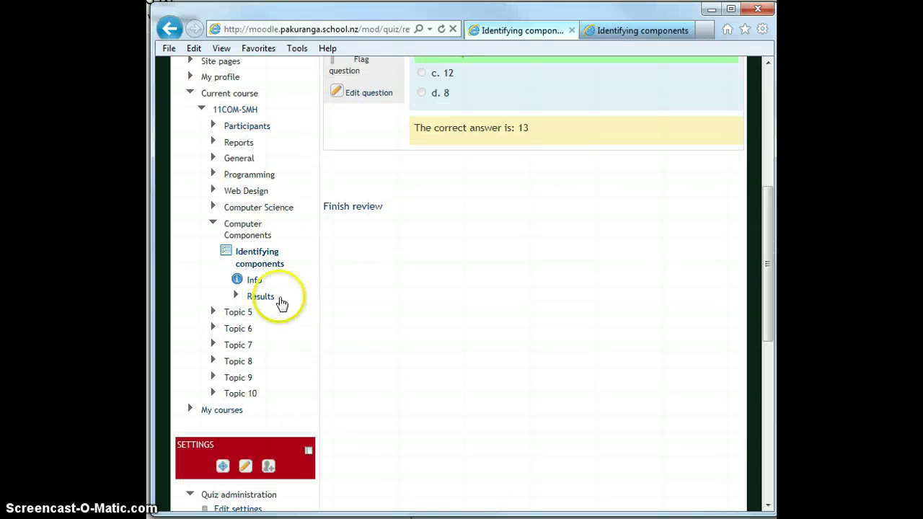
scroll(346, 378, "down", 5)
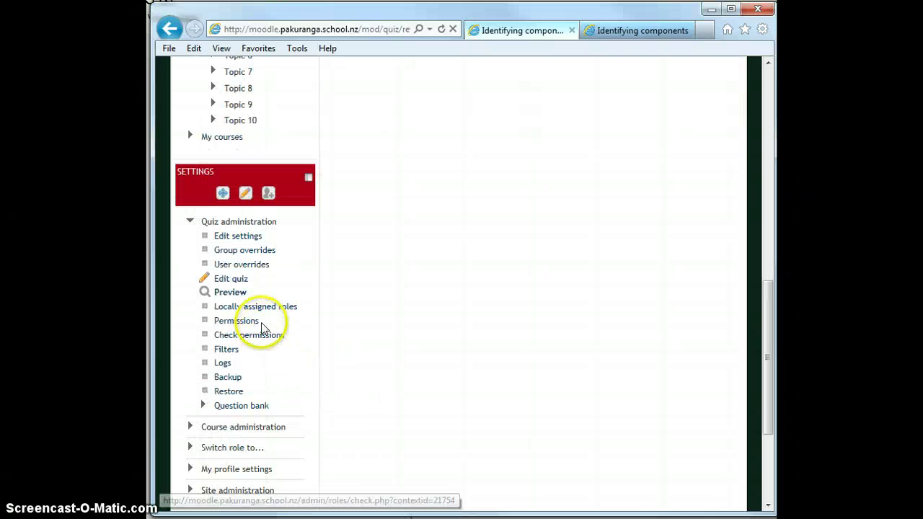
left_click(232, 279)
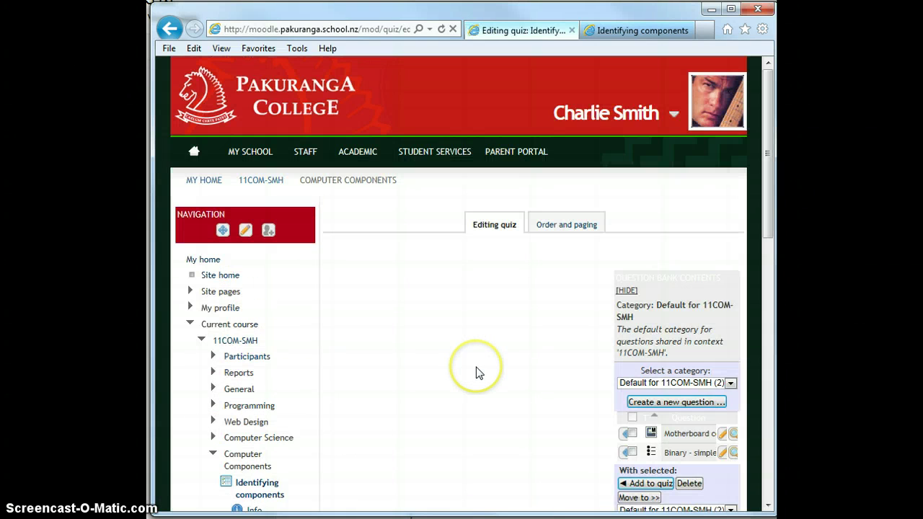
scroll(476, 372, "down", 6)
left_click(424, 347)
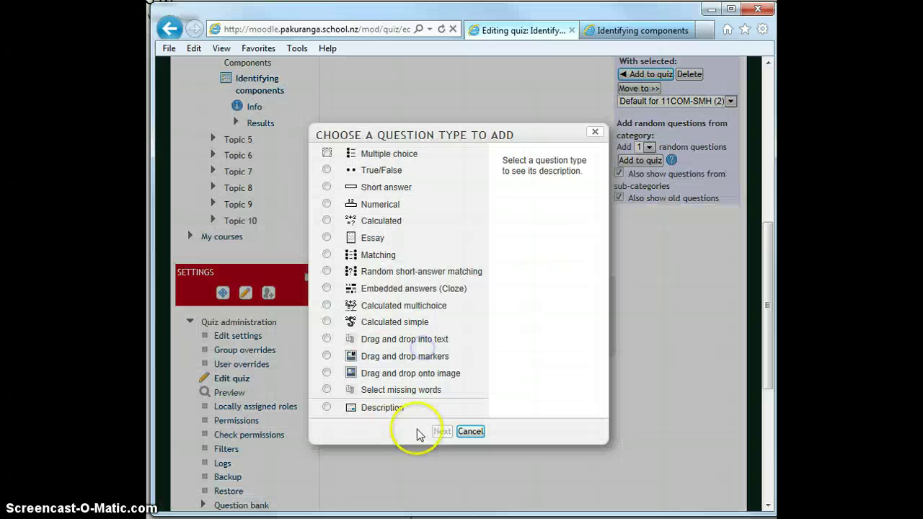
left_click(380, 173)
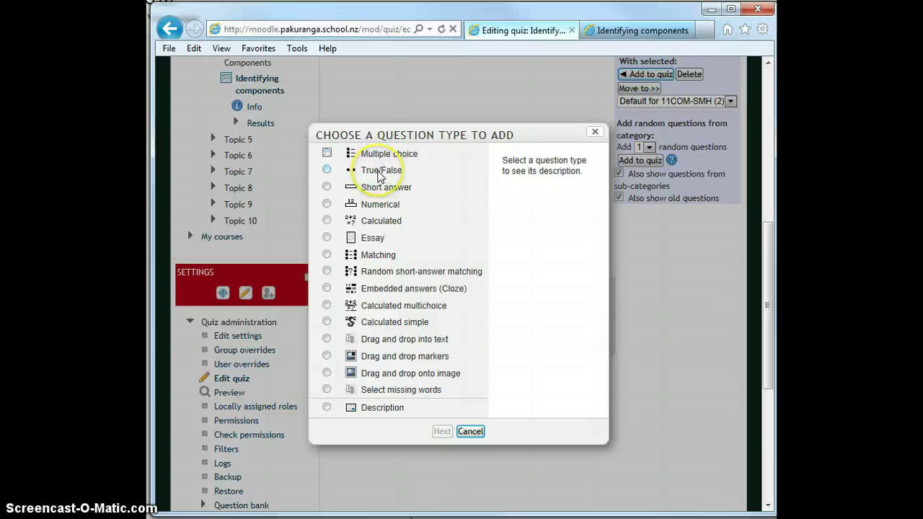